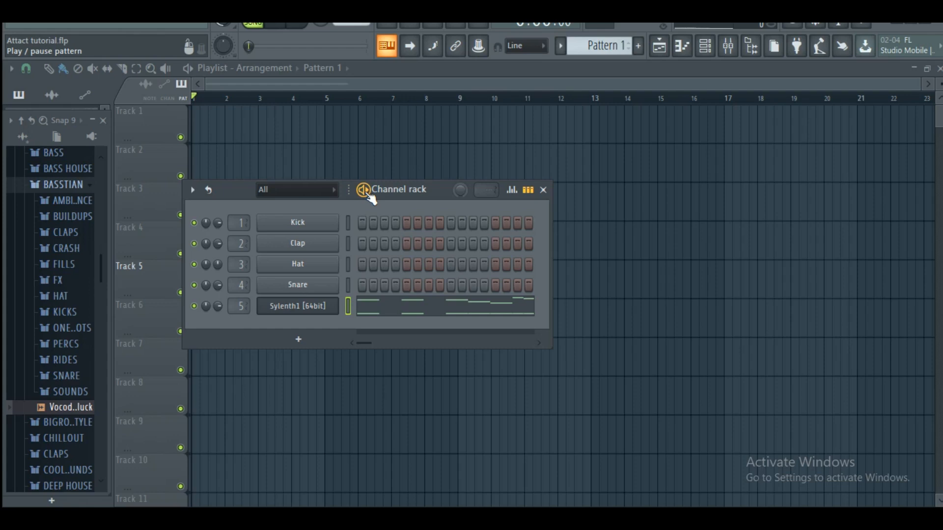
Play Pattern 1 and review the full Sylenth1 melody and bass notes in an enlarged piano roll
click(365, 192)
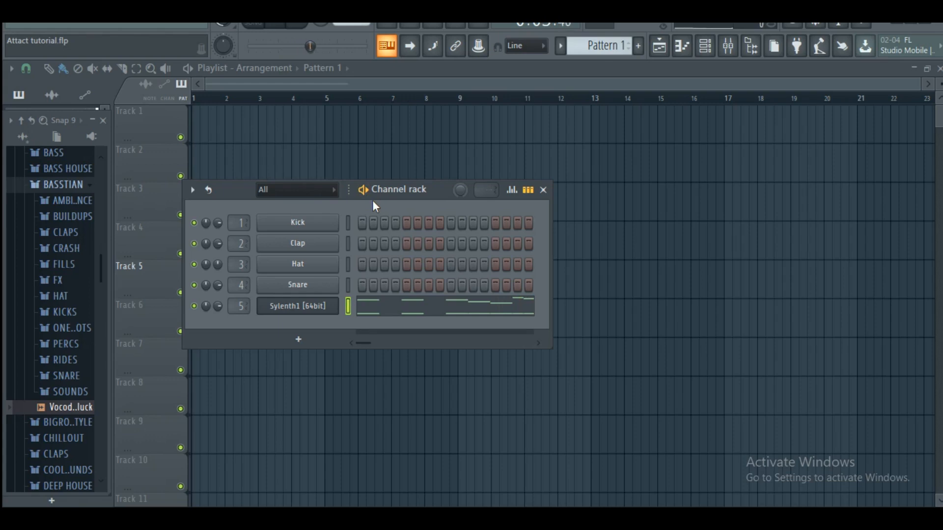
click(381, 309)
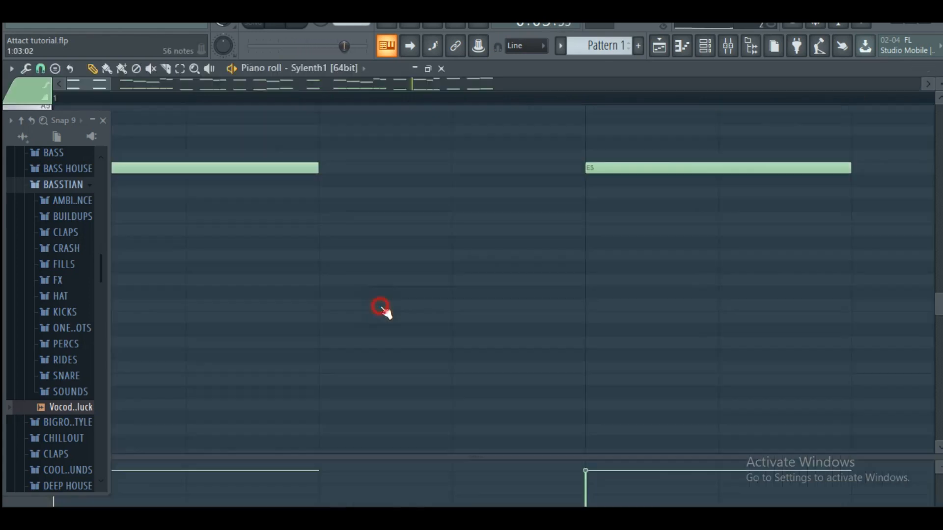
key(space)
scroll(417, 100, down, 3)
scroll(491, 188, up, 3)
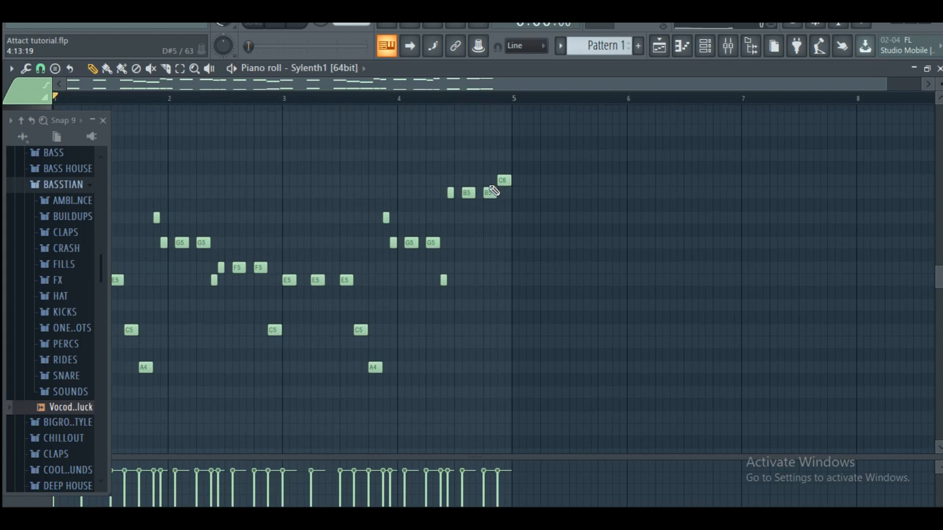
drag(939, 85, 894, 126)
scroll(888, 137, up, 3)
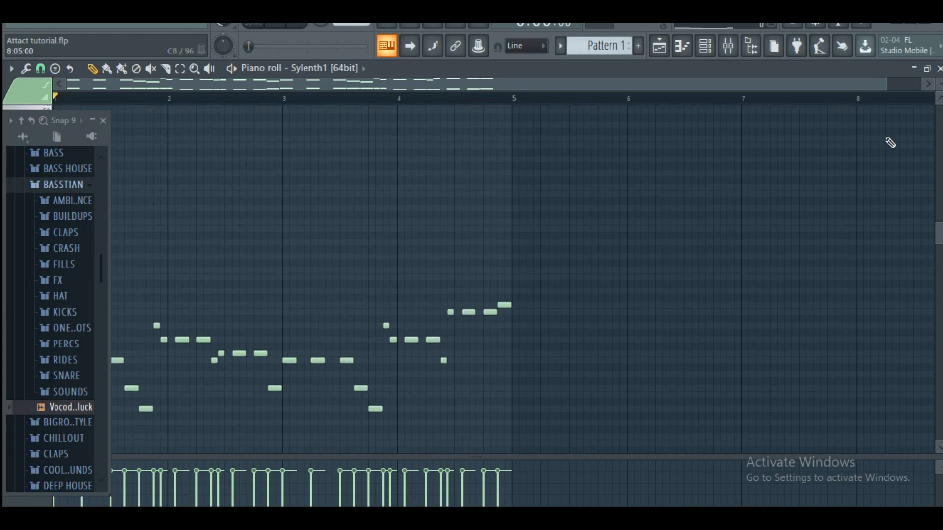
Set the Sylenth1 channel's amp envelope A attack to 0.00 and move the synth window clear of the browser
click(705, 47)
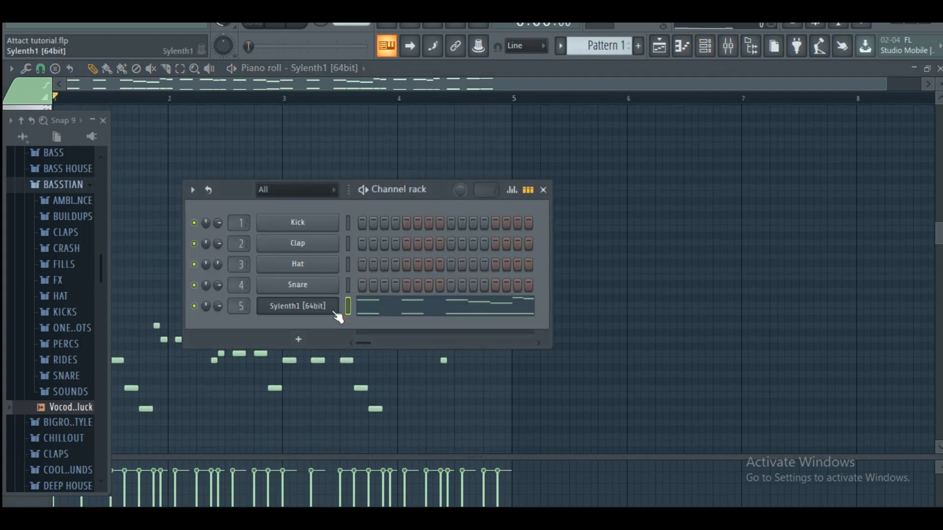
click(298, 309)
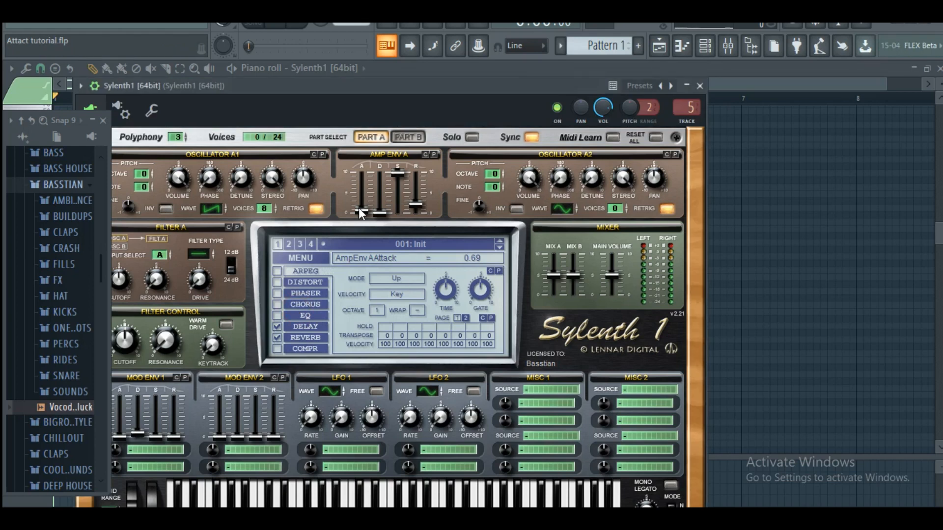
drag(359, 213, 364, 226)
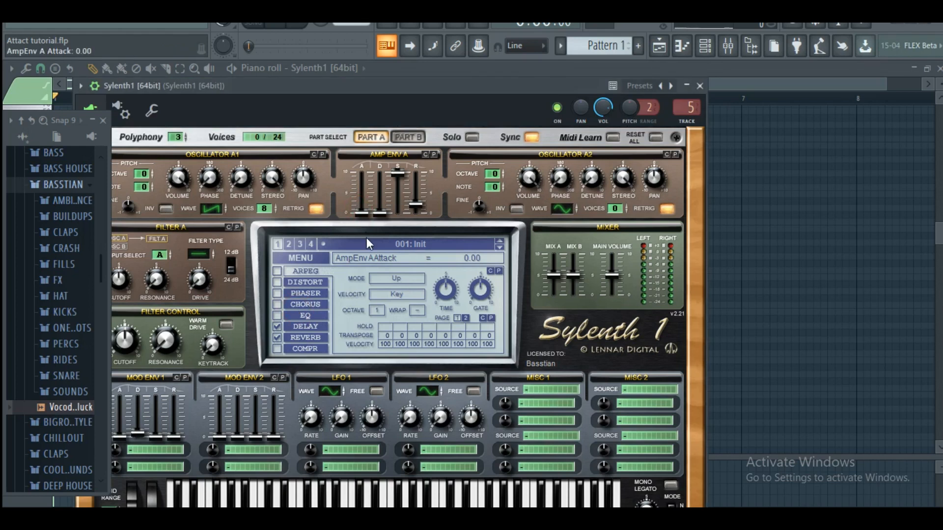
click(707, 48)
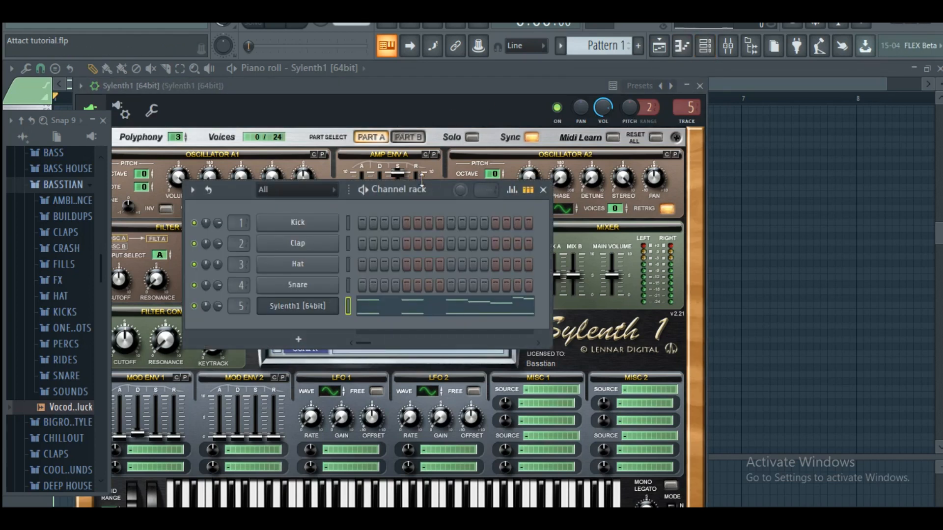
drag(389, 87, 547, 72)
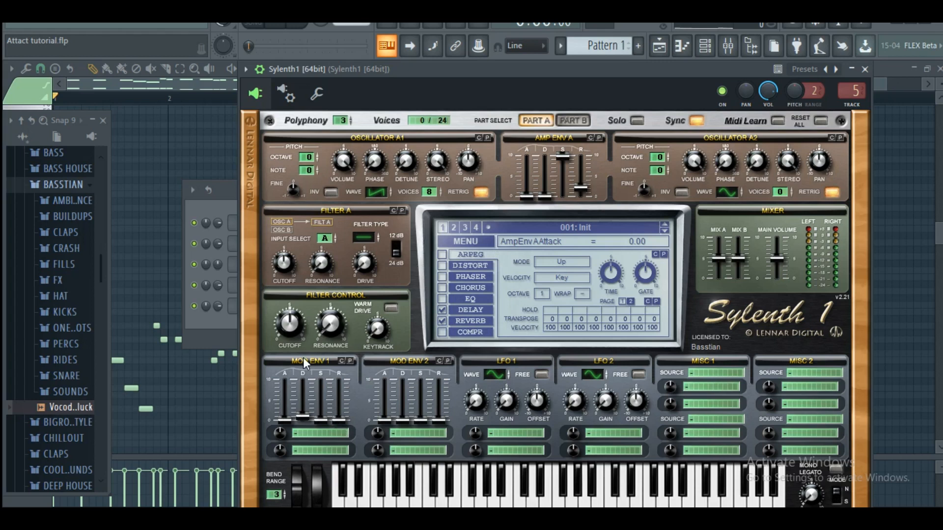
Route Mod Env 1's first destination to Pitch AB with an amount of 10.00
click(317, 433)
click(328, 351)
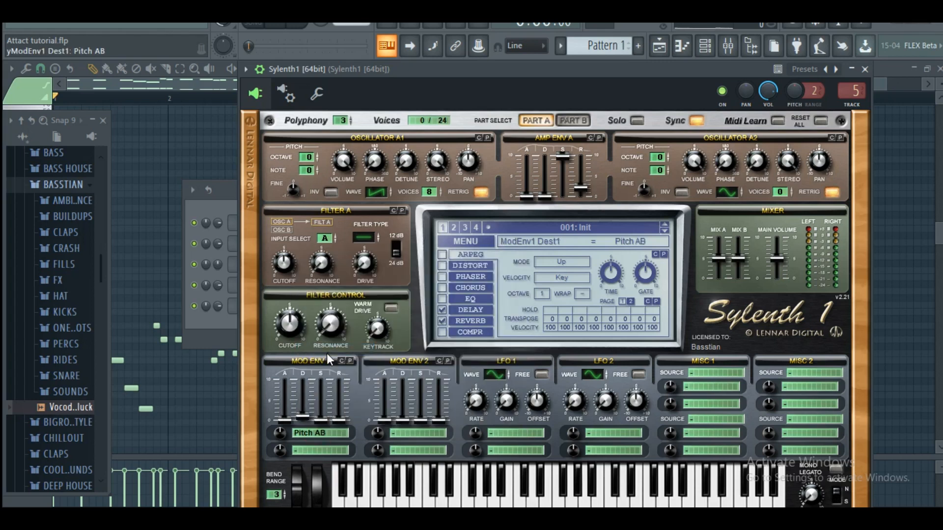
drag(281, 435, 282, 428)
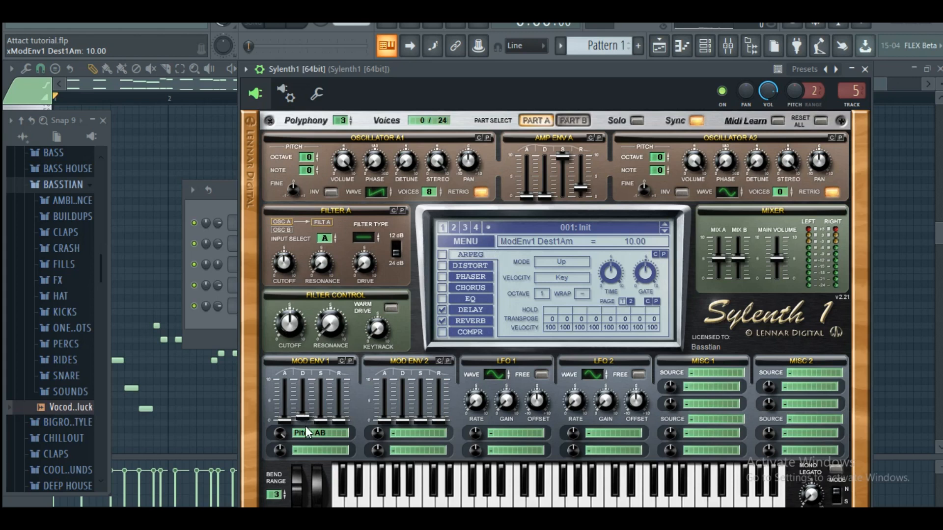
Set the Mod Env 1 decay to 0.98 while the pattern plays, then stop playback
click(279, 26)
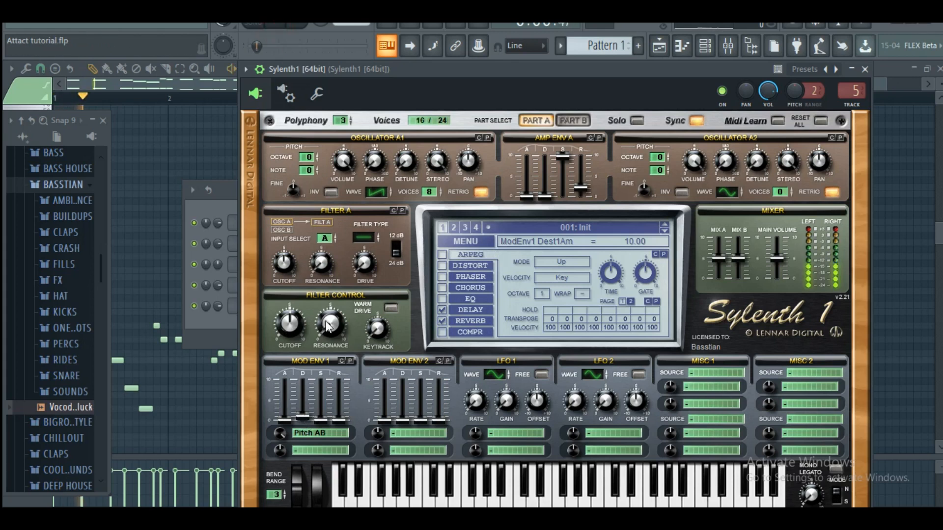
mouse_move(306, 417)
mouse_down()
mouse_move(309, 425)
mouse_move(312, 406)
mouse_move(309, 415)
mouse_up()
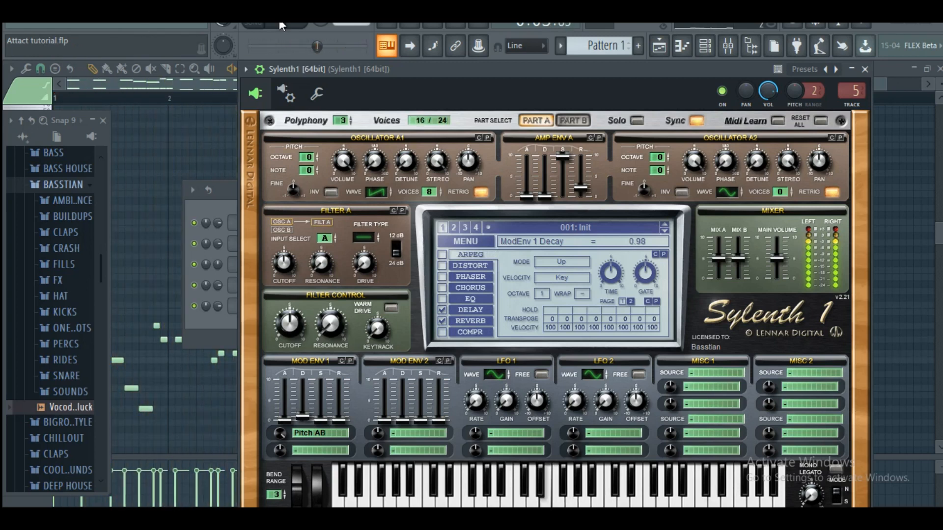
click(307, 34)
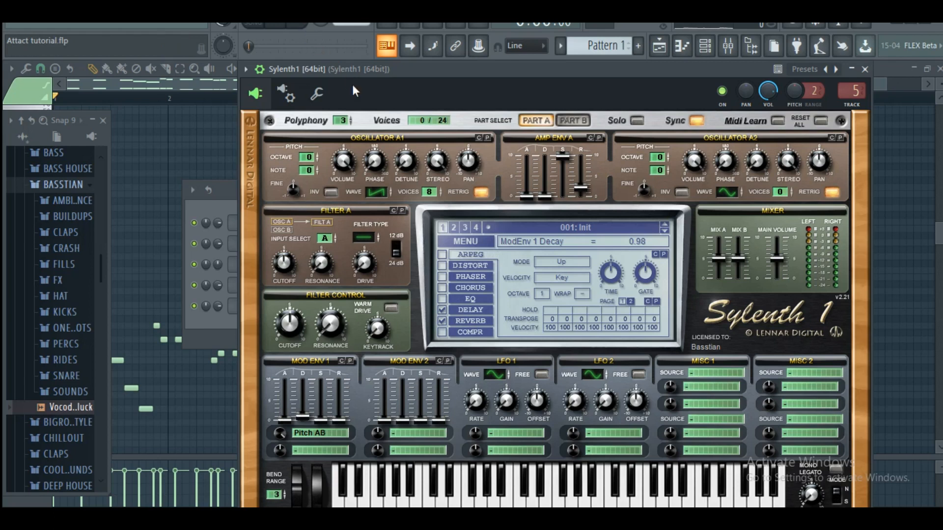
Copy the notes of the Sylenth1 channel and paste them into the Hat channel
click(706, 48)
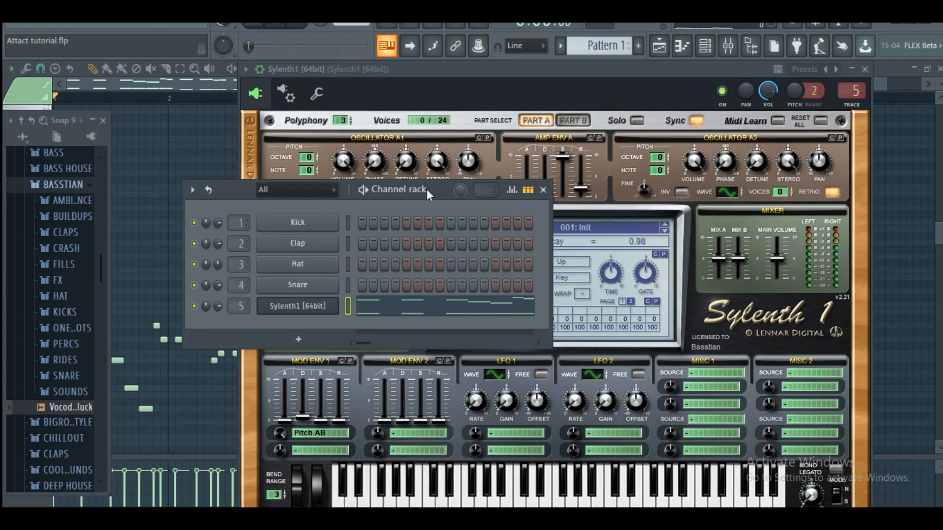
right_click(327, 306)
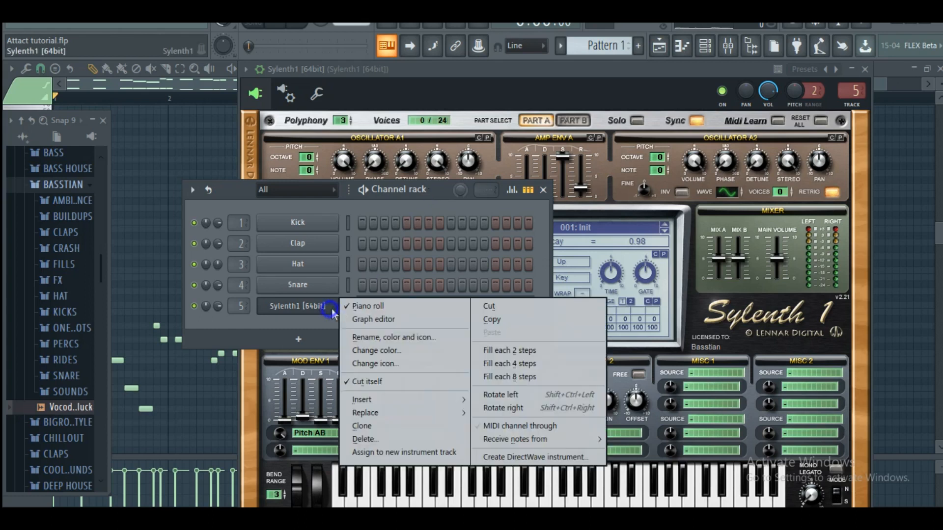
click(511, 324)
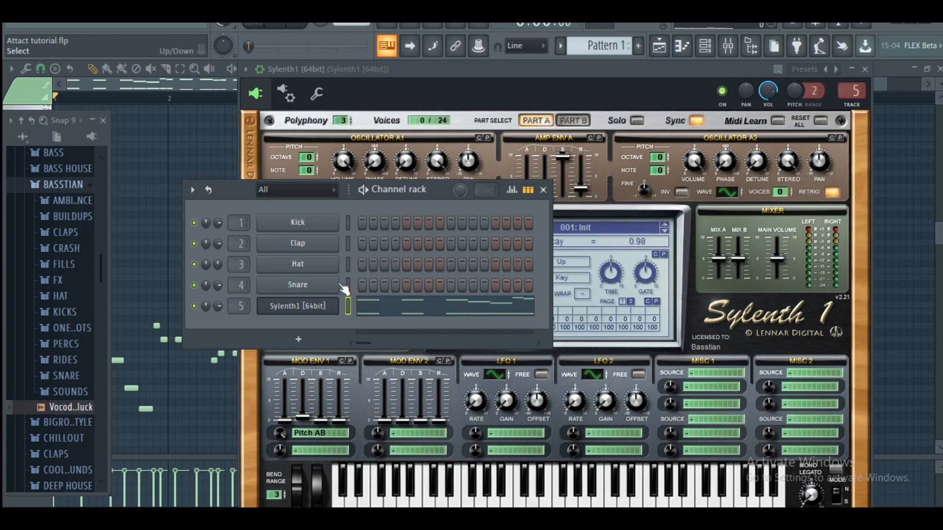
right_click(327, 265)
click(491, 291)
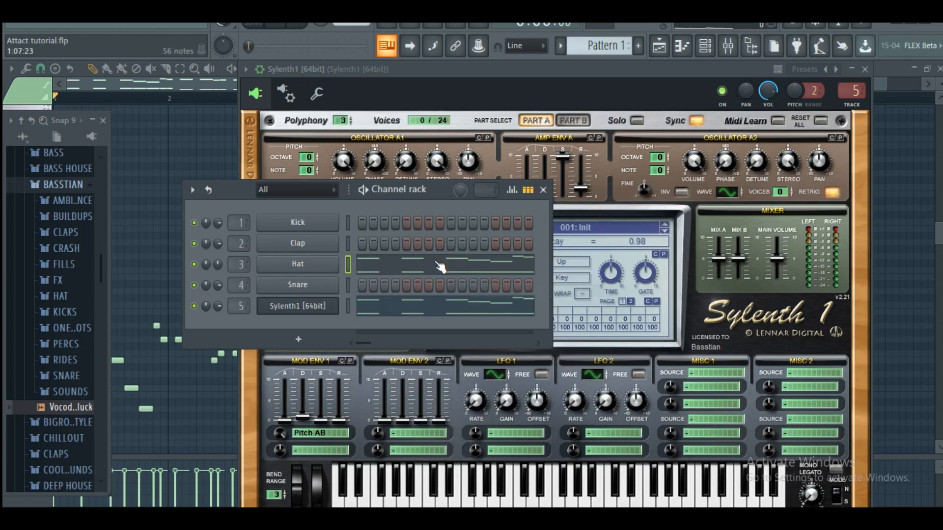
Delete all the low bass notes from the Hat channel's piano roll, keeping only the upper melody notes
click(442, 264)
drag(77, 121, 74, 449)
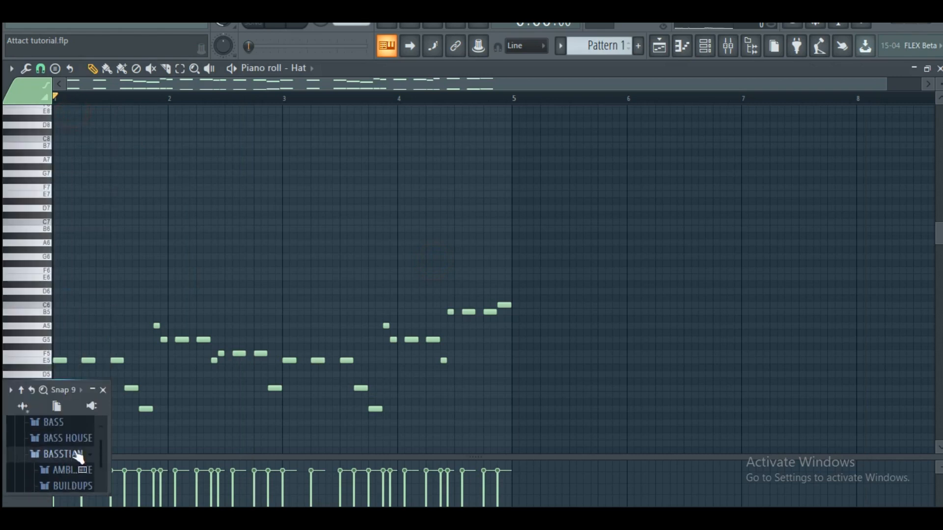
scroll(238, 263, down, 5)
scroll(238, 262, down, 4)
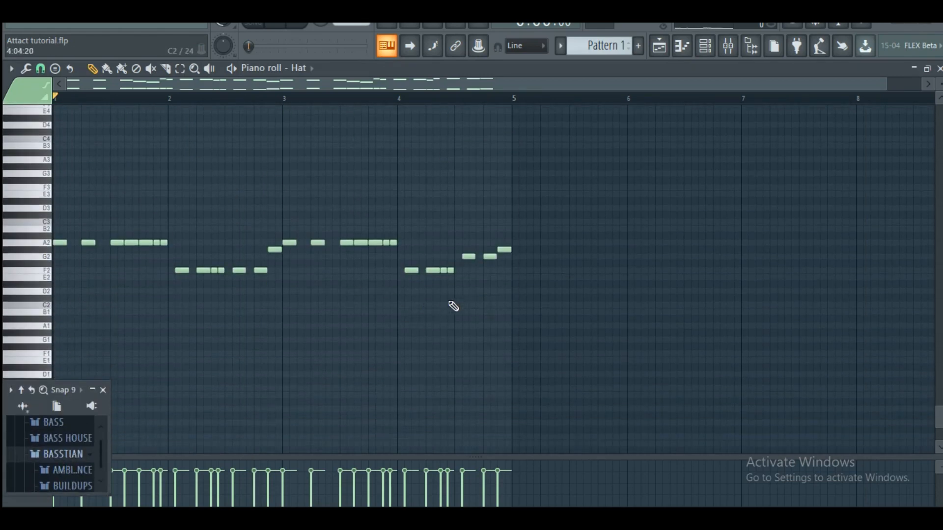
drag(562, 312, 23, 227)
key(Delete)
scroll(152, 249, up, 7)
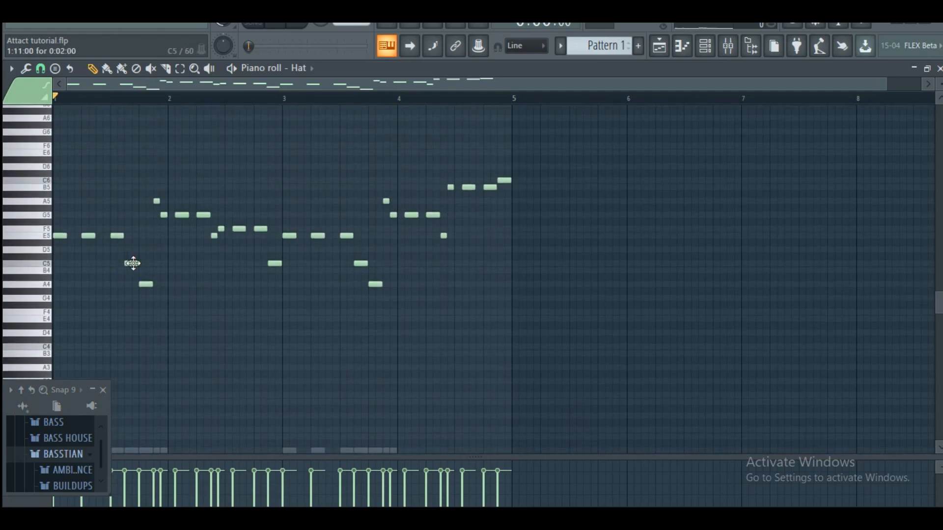
Bring all the Hat notes in bars 1 and 2 onto E5, keeping their rhythm
drag(133, 263, 137, 237)
right_click(145, 283)
right_click(156, 201)
click(156, 242)
drag(156, 241, 222, 237)
click(269, 229)
right_click(254, 252)
drag(274, 263, 274, 233)
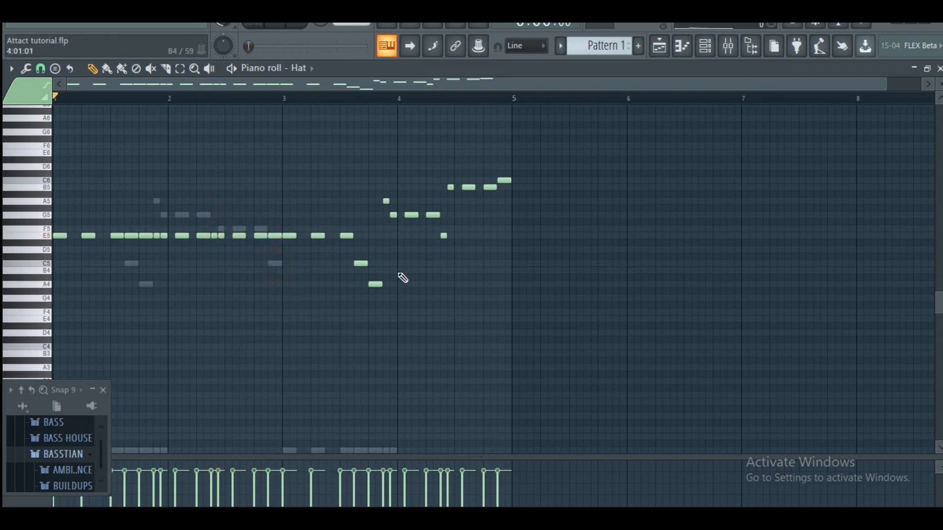
Bring the remaining Hat notes in bars 3 and 4 onto E5, keeping their rhythm
drag(361, 263, 361, 236)
drag(375, 283, 375, 235)
drag(386, 200, 413, 235)
key(space)
key(space)
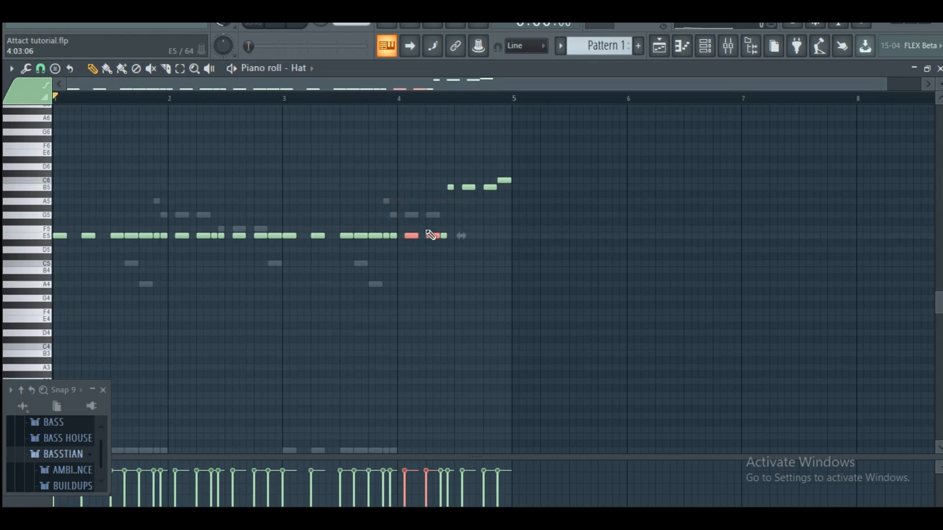
drag(511, 177, 450, 237)
right_click(458, 265)
drag(461, 284, 411, 238)
right_click(526, 248)
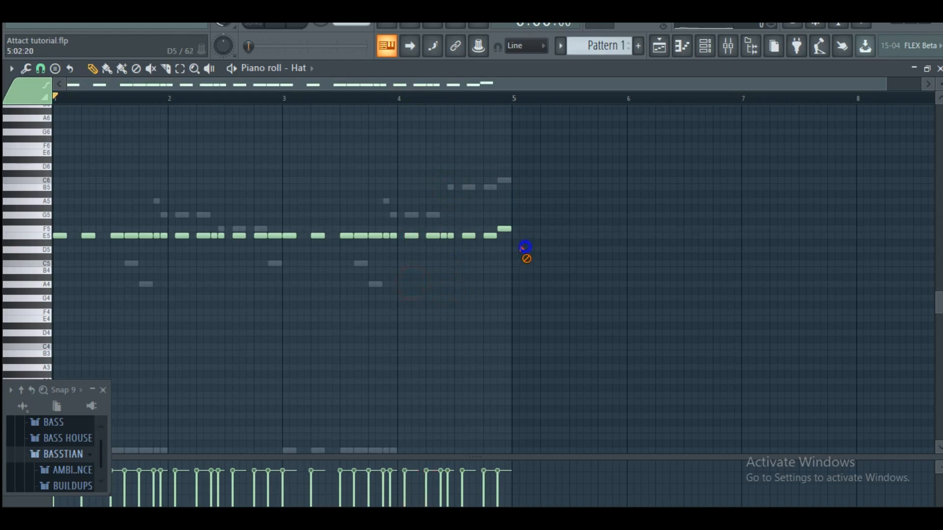
drag(503, 229, 505, 237)
Adjust the Hat channel's volume during playback, muting and unmuting it to compare, then stop the pattern
key(space)
click(705, 49)
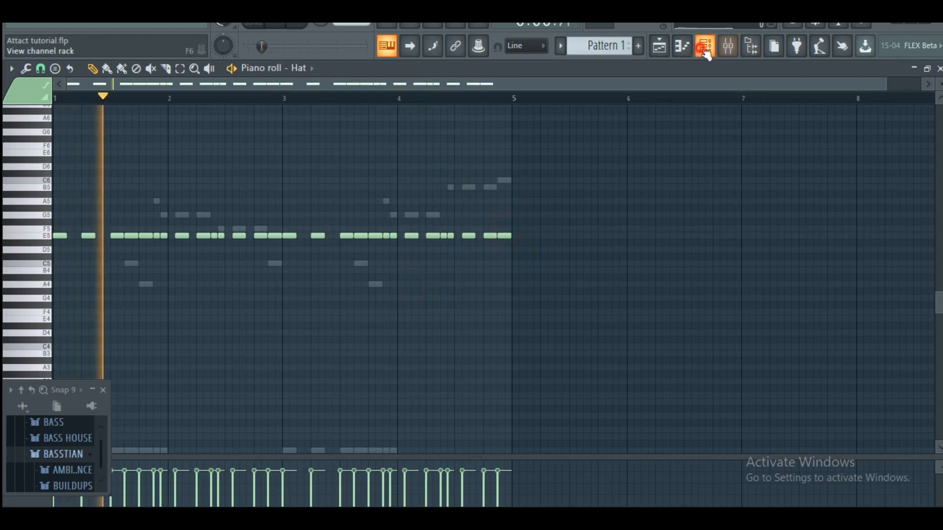
mouse_move(217, 264)
mouse_down()
mouse_move(218, 250)
mouse_move(218, 261)
mouse_up()
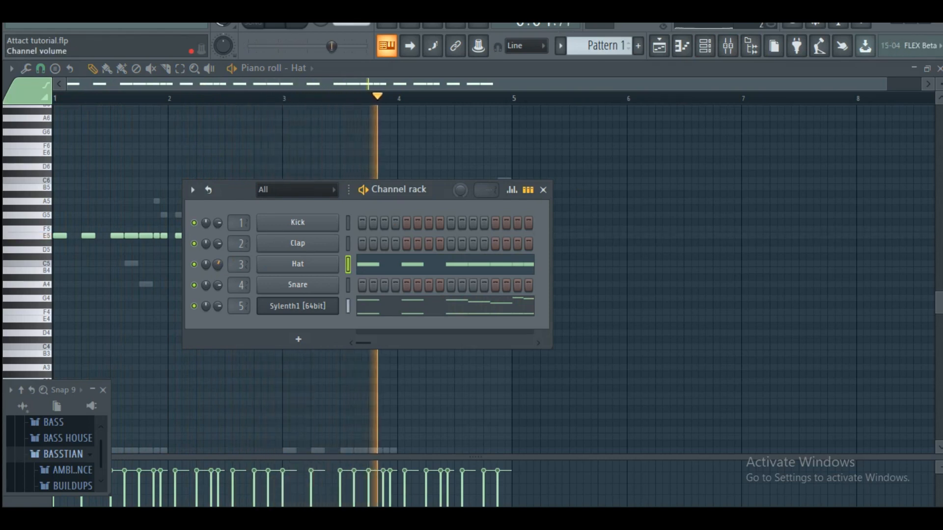
click(196, 264)
click(196, 264)
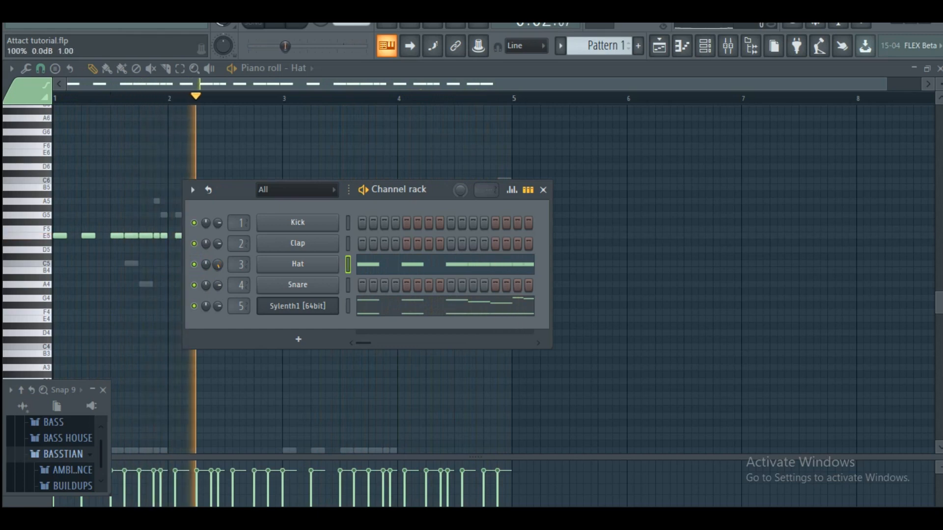
right_click(217, 264)
click(226, 271)
click(195, 264)
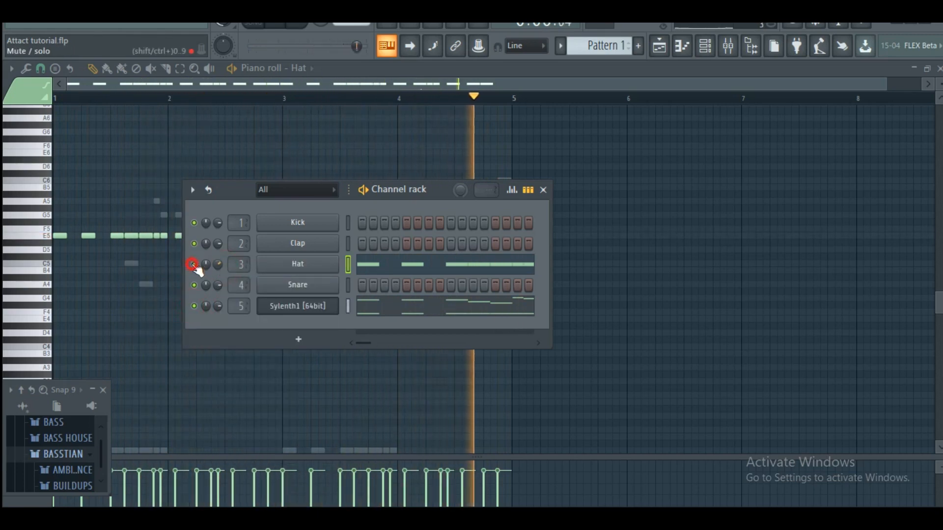
click(195, 265)
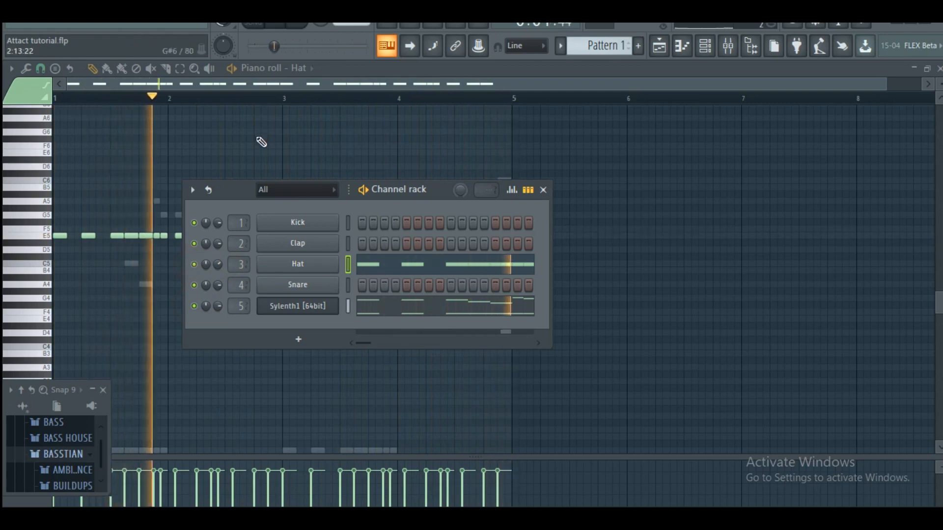
key(space)
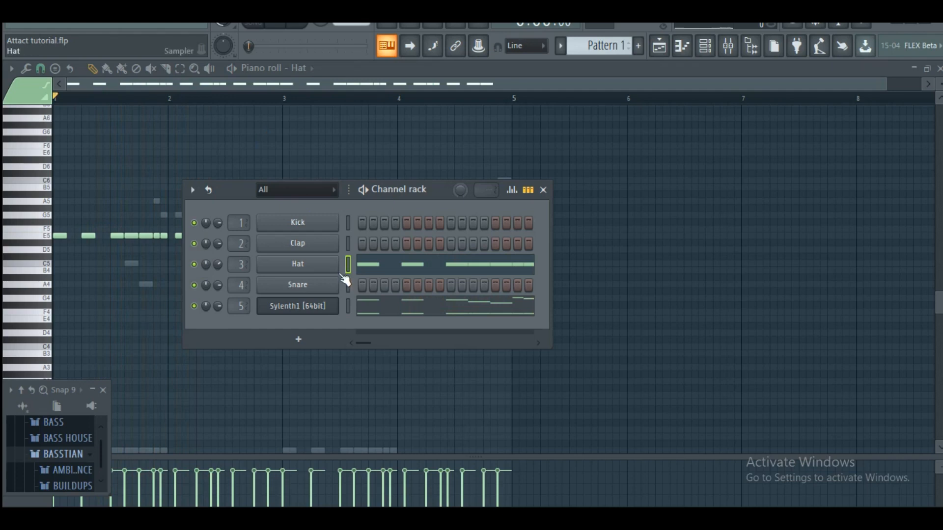
Clone the Sylenth1 channel and reset the clone to an initialised preset
right_click(330, 306)
click(365, 426)
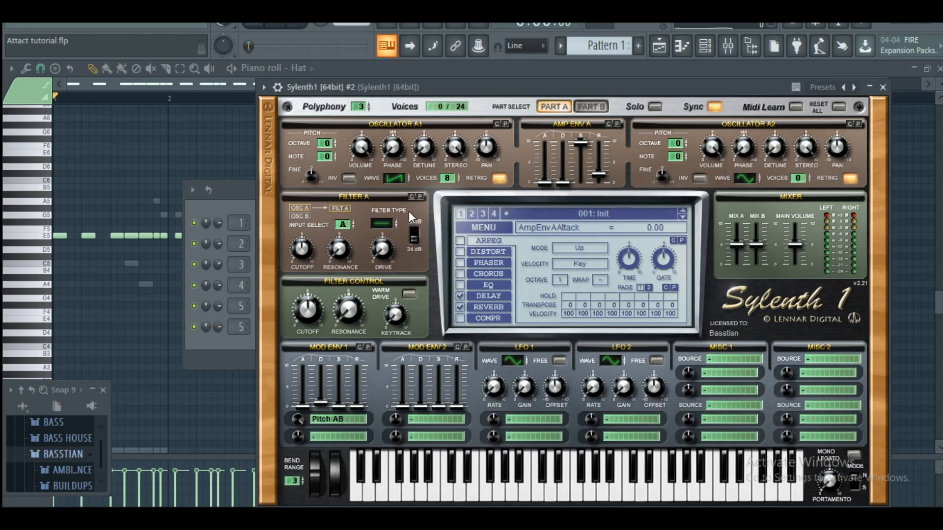
click(395, 180)
click(395, 181)
click(462, 226)
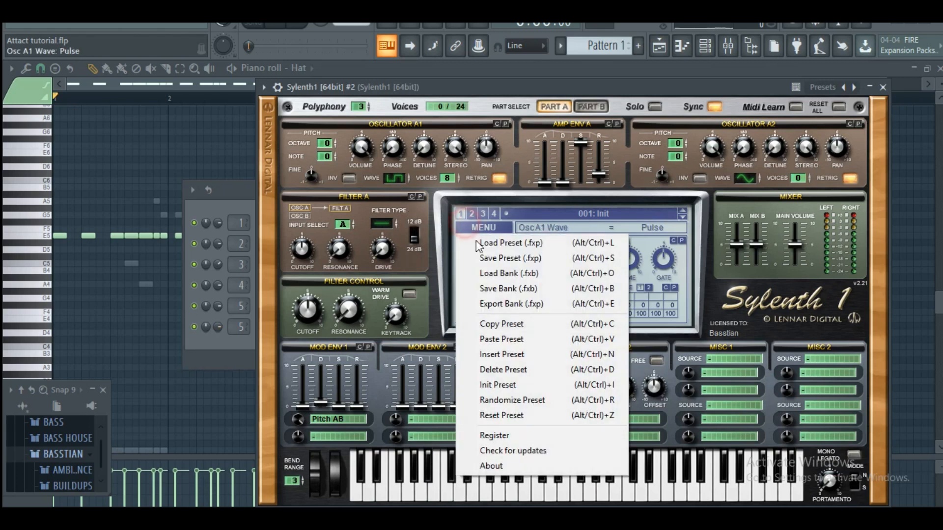
click(499, 385)
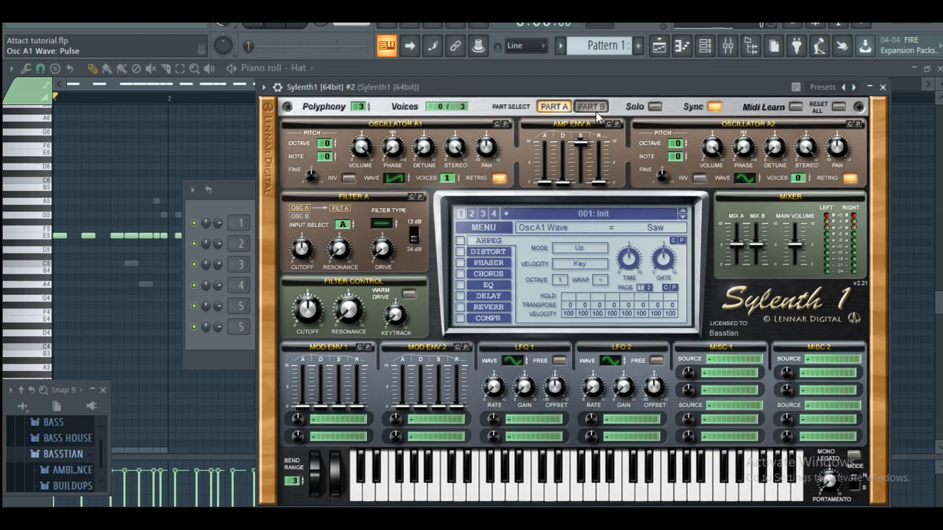
Audition a note on the cloned Sylenth1 and set its oscillator A1 wave to Noise
click(705, 46)
key(t)
click(488, 88)
key(t)
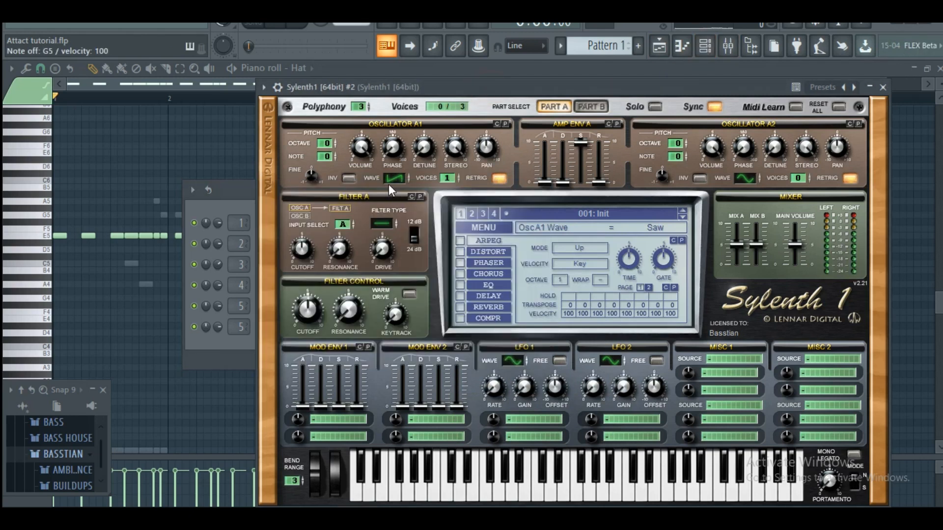
click(388, 183)
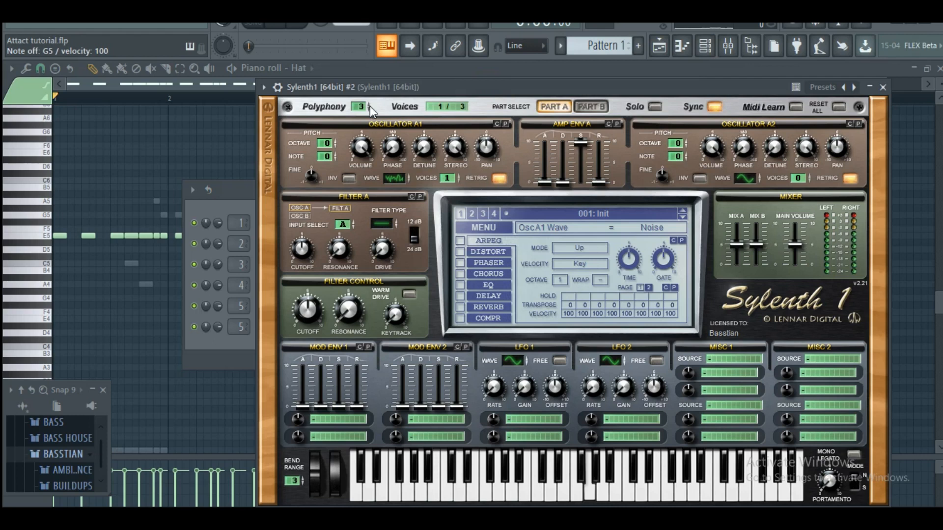
Raise the decay of the cloned Sylenth1's Amp Env A, lower its sustain to 0 and audition a note
key(t)
drag(564, 181, 583, 260)
click(710, 39)
key(t)
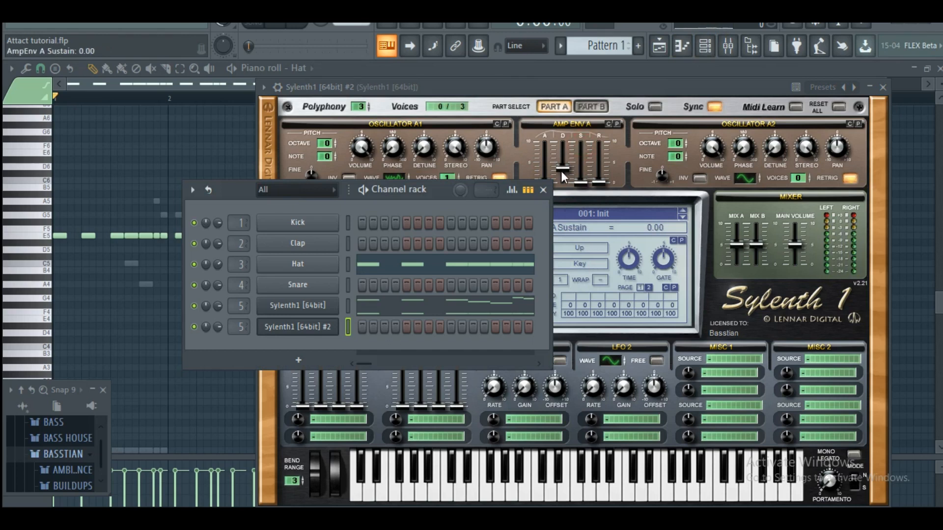
Raise Amp Env A's sustain to about 3.6 on the cloned Sylenth1, auditioning notes to judge the noise
click(705, 45)
drag(564, 168, 584, 174)
click(705, 46)
key(t)
click(705, 45)
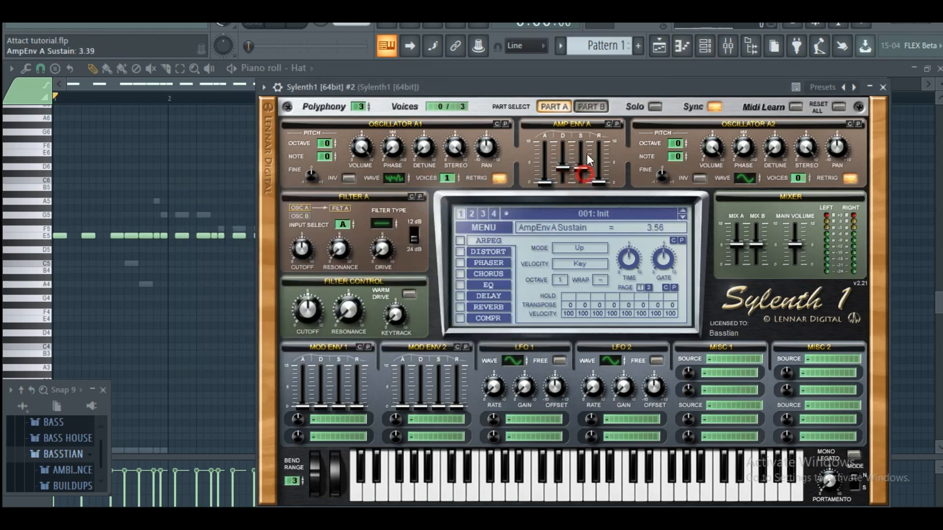
Set Amp Env A's release to 3.72 on the cloned Sylenth1 and audition a note
click(706, 47)
drag(562, 168, 599, 169)
click(706, 46)
key(b)
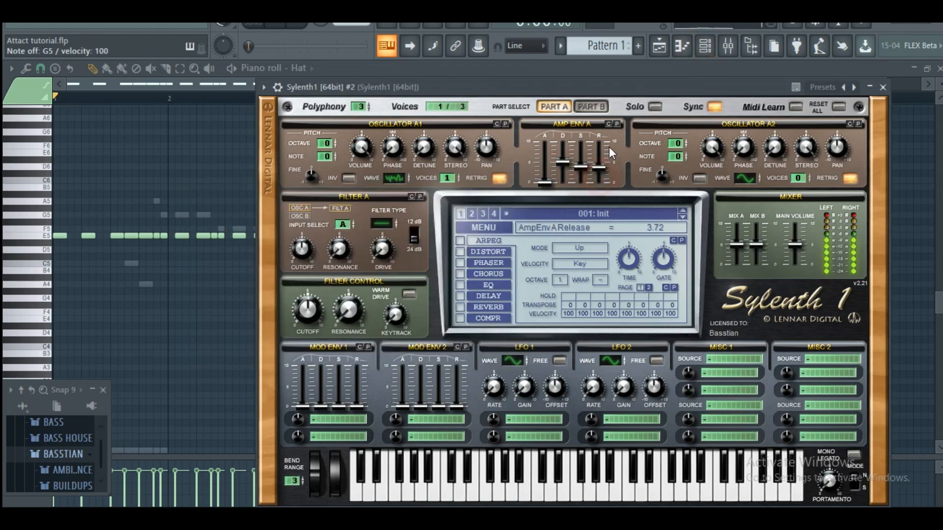
Copy the Hat channel's notes and paste them into the cloned Sylenth1 channel
click(704, 49)
right_click(322, 261)
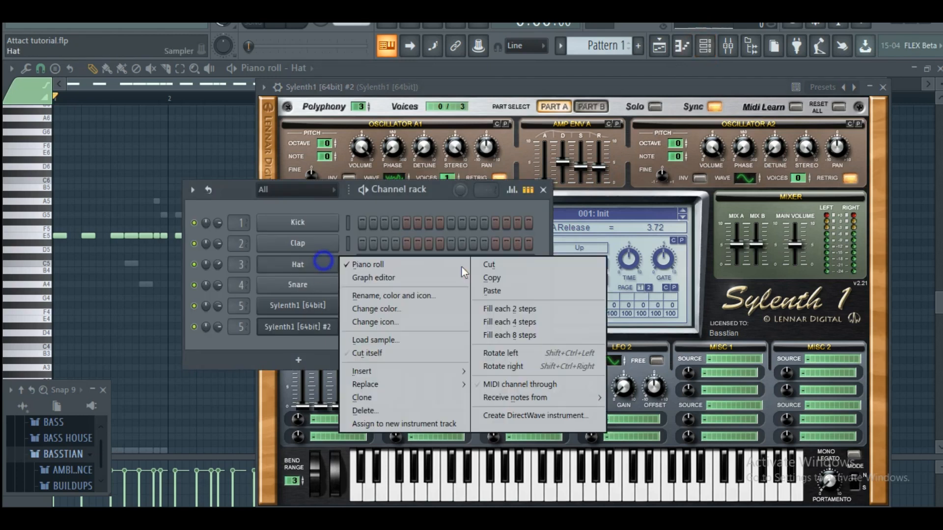
click(487, 277)
right_click(293, 327)
click(488, 348)
Play the pattern with the Hat muted, unmute the original Sylenth1 channel and lower the cloned Sylenth1's volume
key(space)
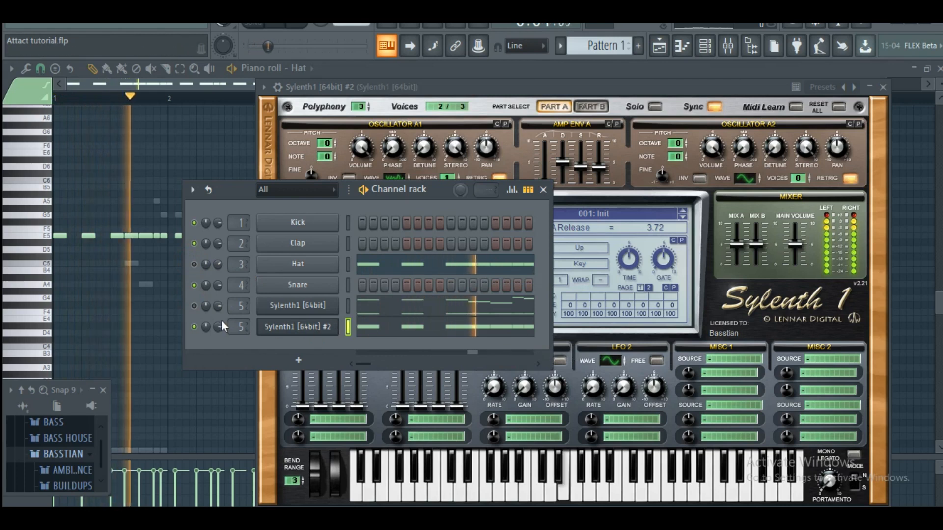
click(195, 307)
drag(218, 327, 218, 333)
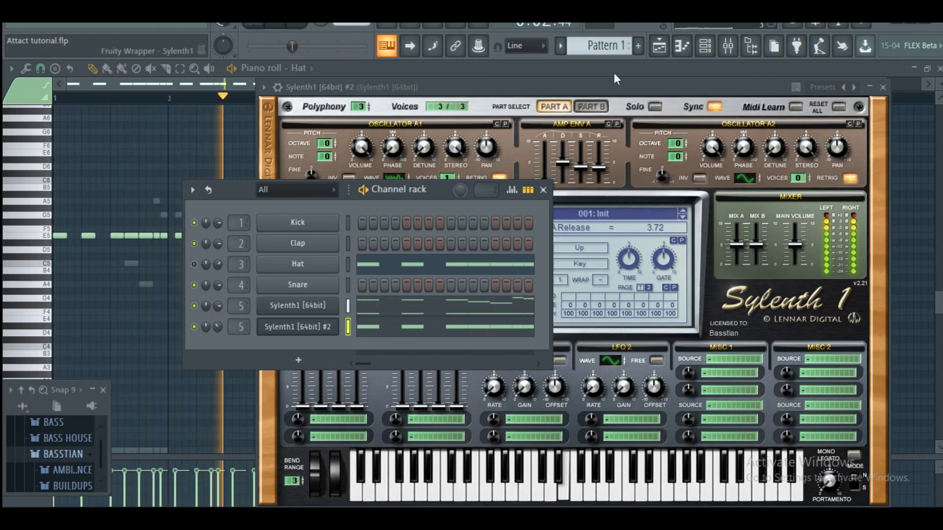
Toggle the mute of the cloned Sylenth1 noise channel during playback to compare the sound, then stop the pattern
click(594, 83)
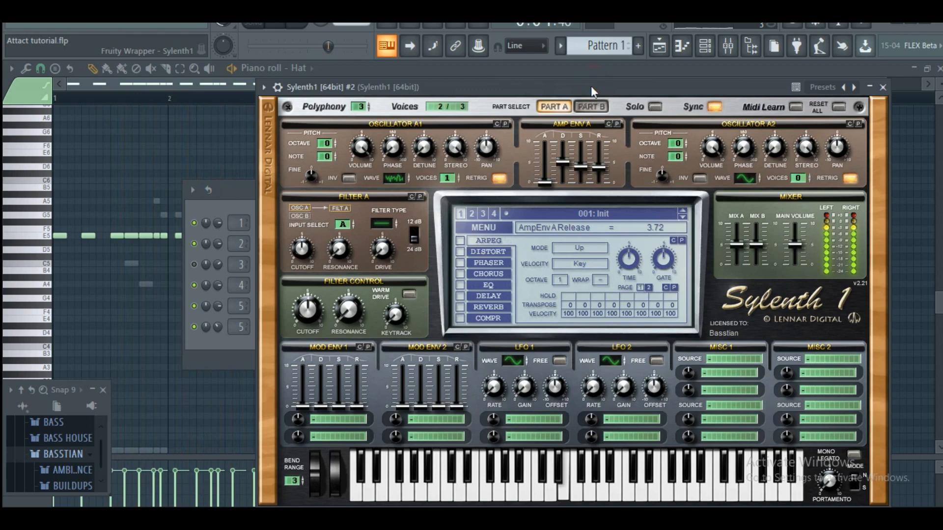
click(707, 45)
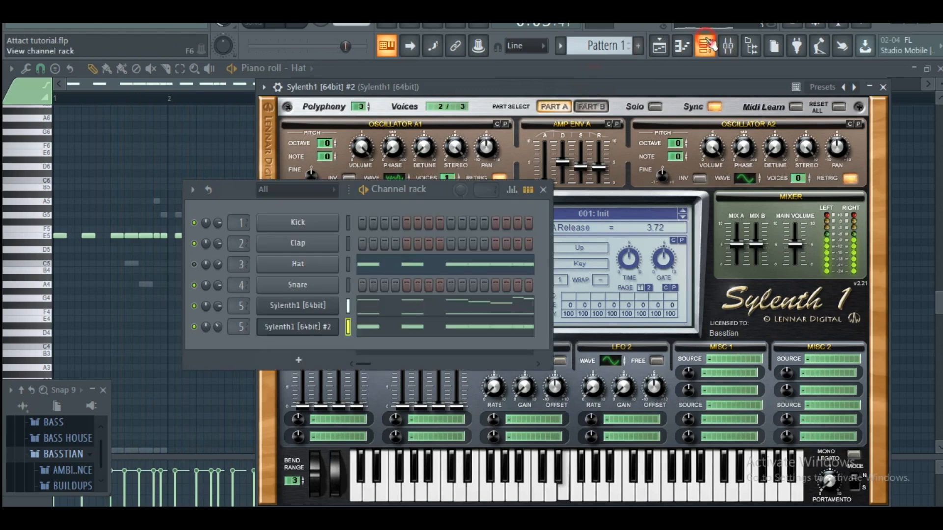
click(194, 327)
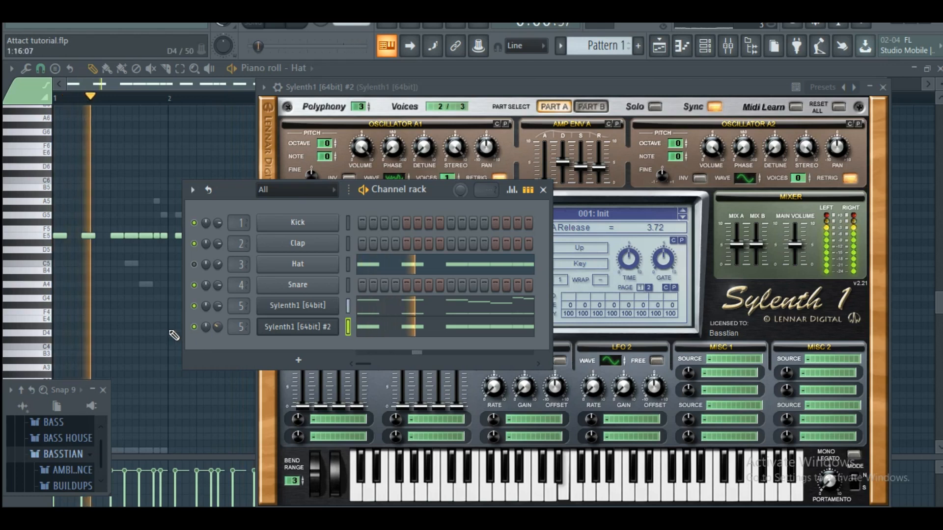
key(space)
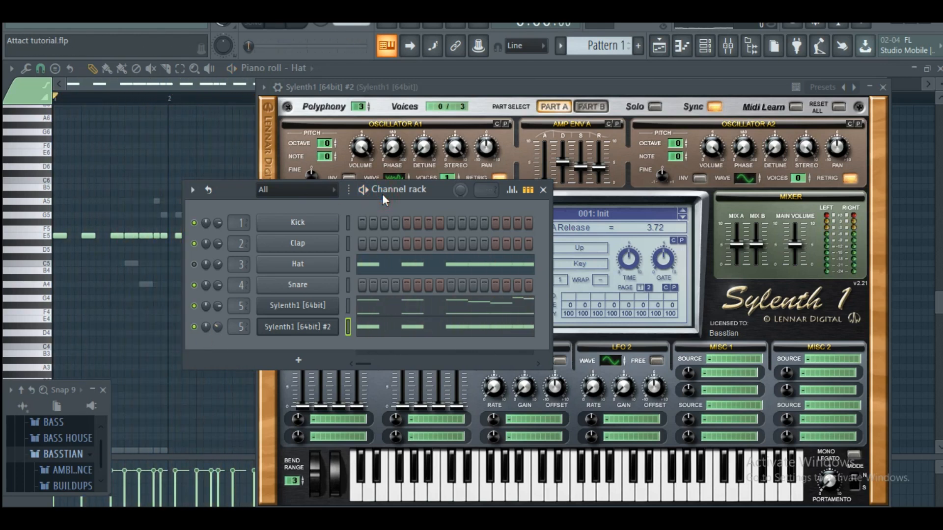